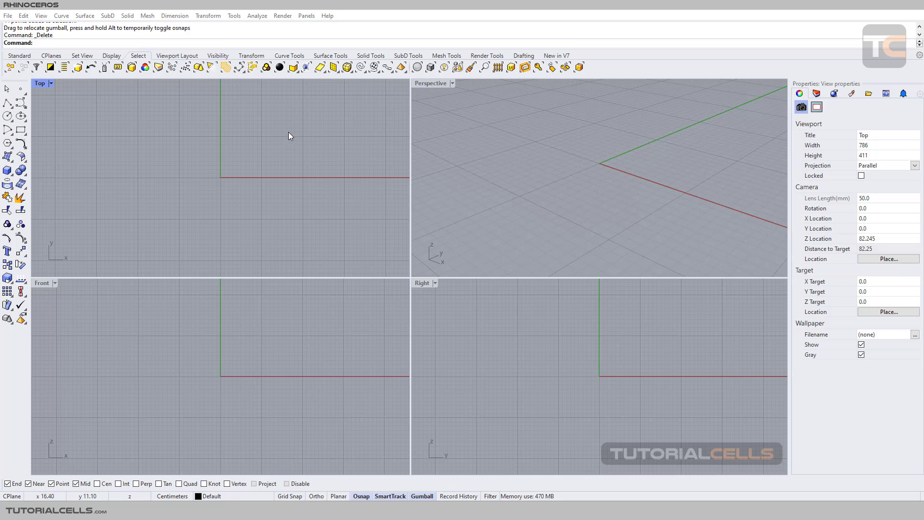
# Step: Switch to the Standard toolbar tab, close the floating point tools, and preview the Curve menu
pyautogui.click(19, 56)
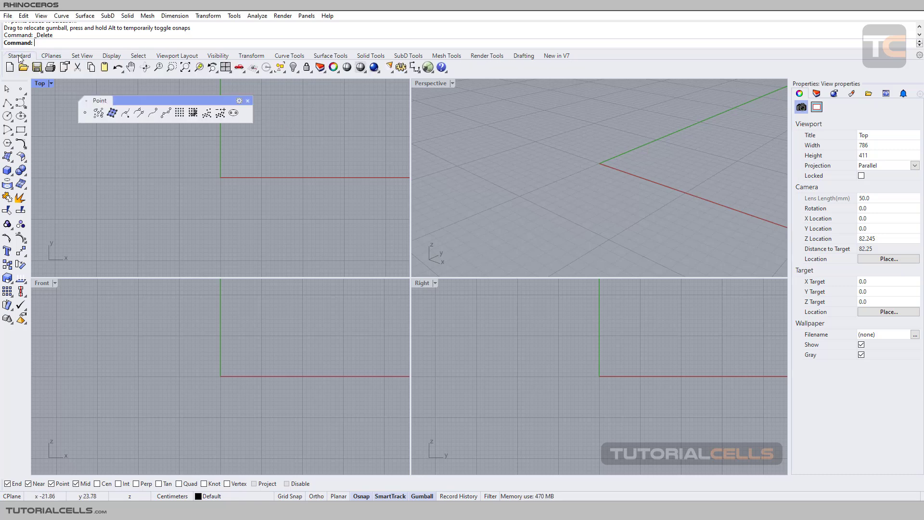
pyautogui.click(247, 101)
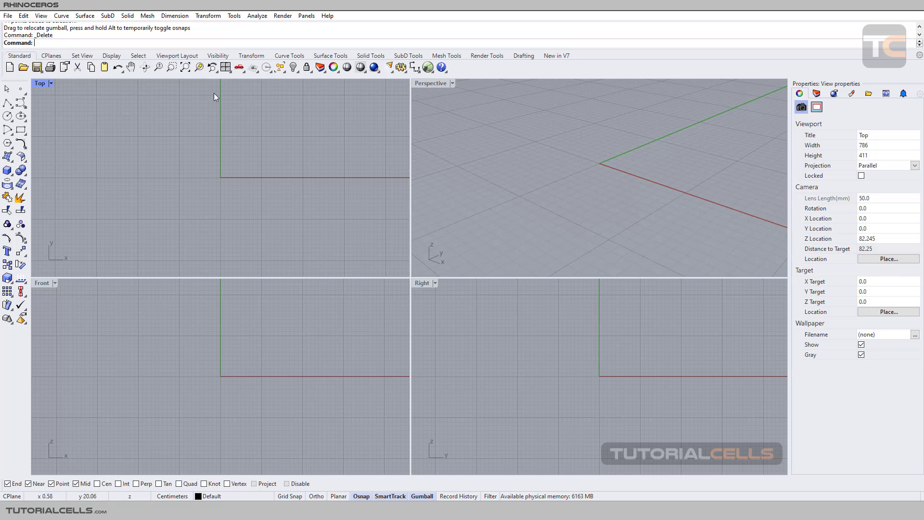
pyautogui.click(62, 16)
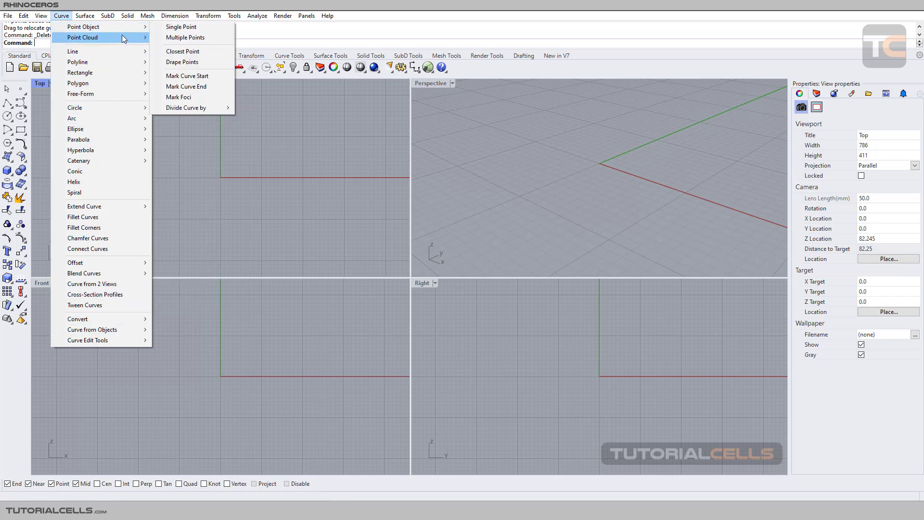
pyautogui.moveTo(117, 127)
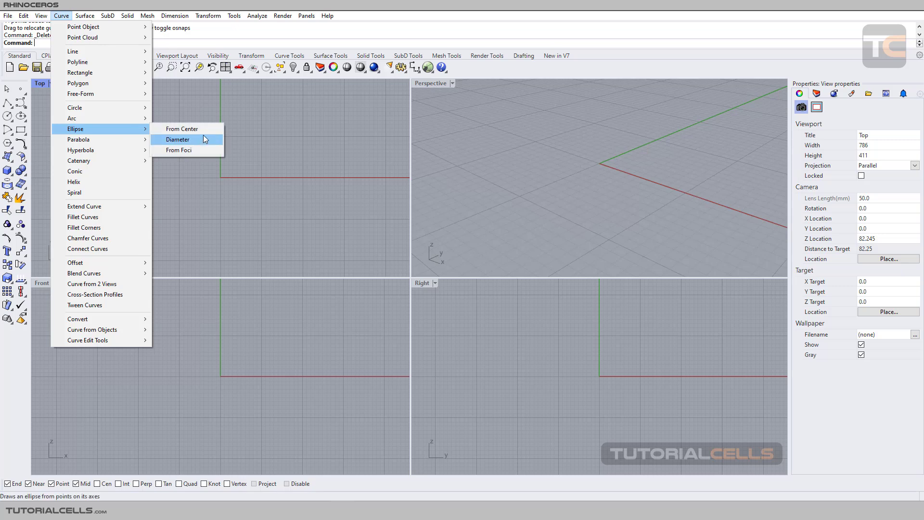
pyautogui.click(238, 113)
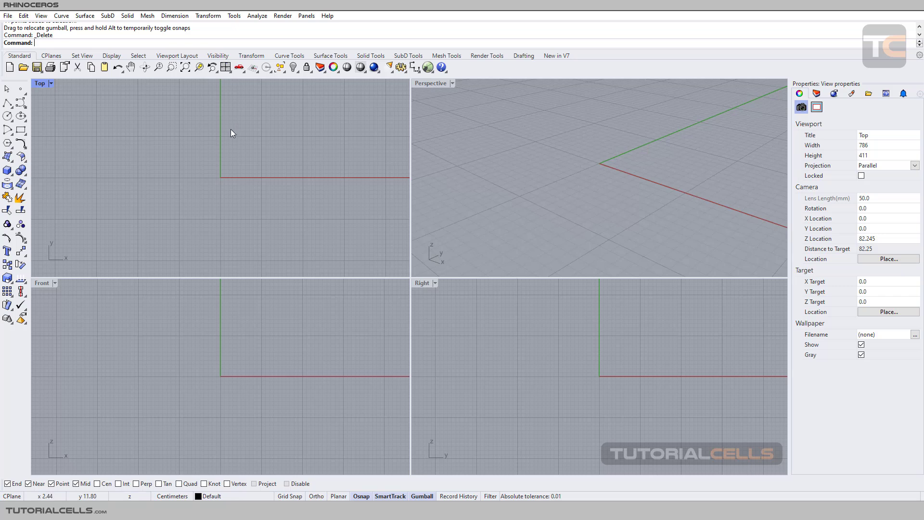
# Step: Browse Curve > Point Object and bring up the left toolbar's Point flyout
pyautogui.click(61, 17)
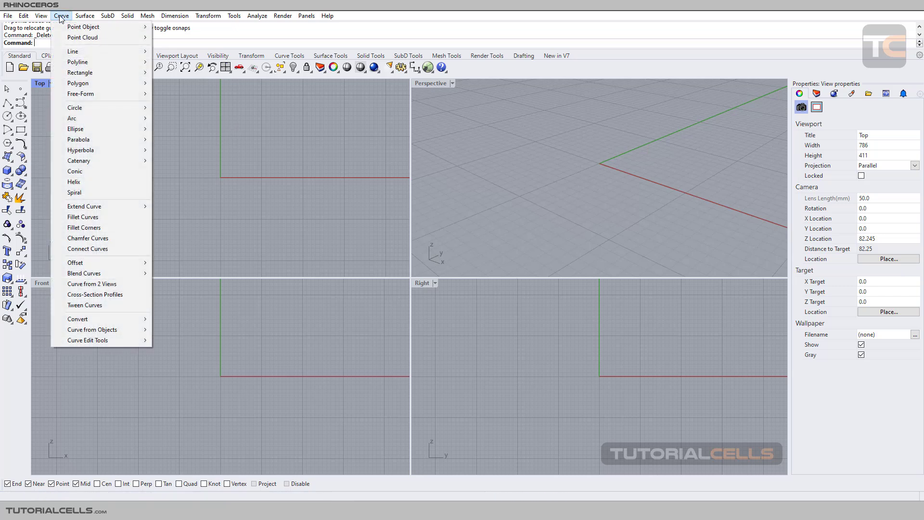
pyautogui.click(25, 99)
pyautogui.click(25, 106)
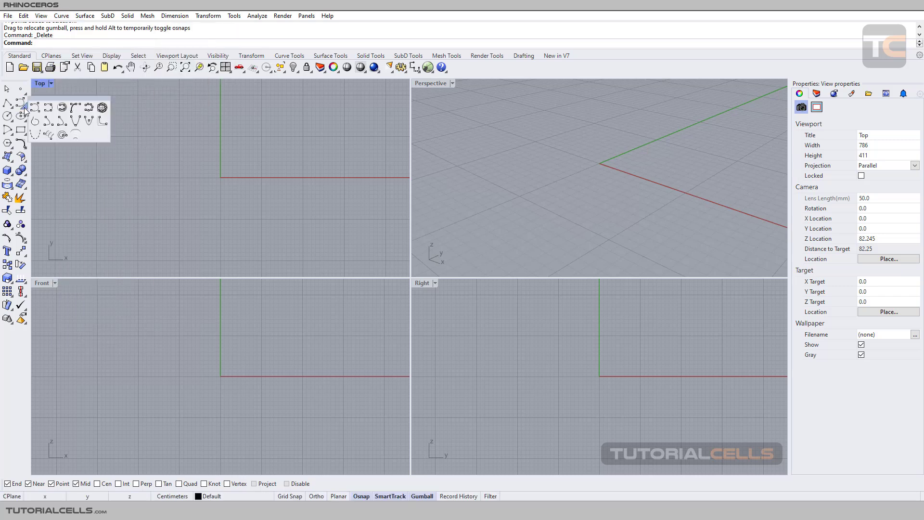
pyautogui.click(63, 20)
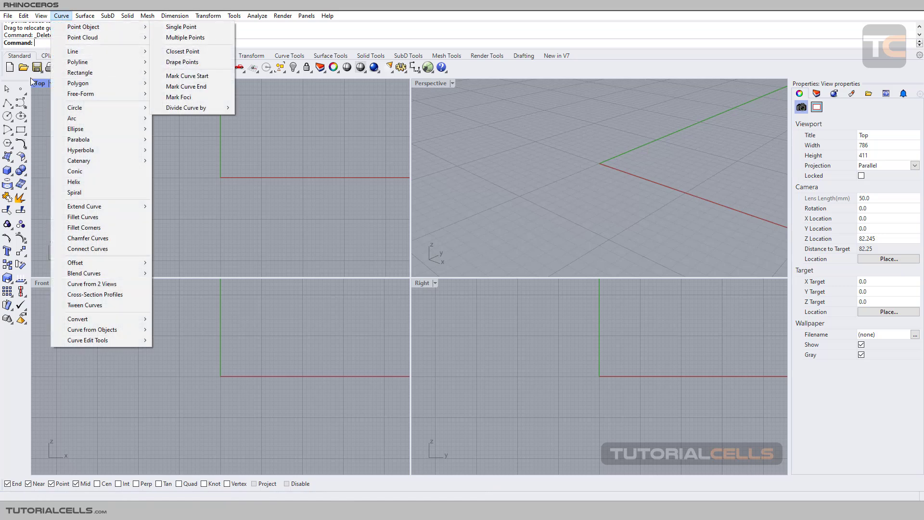
pyautogui.click(29, 87)
pyautogui.click(25, 93)
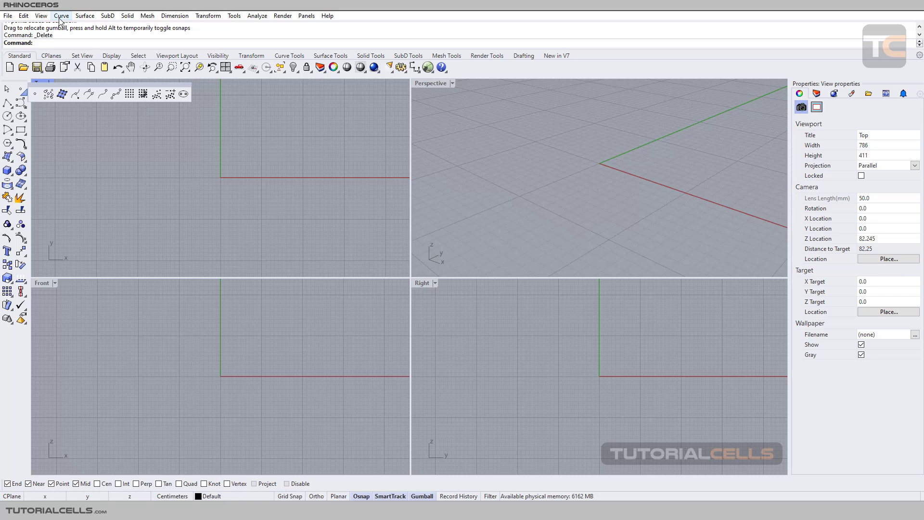
# Step: Tear the Point flyout off into a floating Point toolbar over the Top viewport
pyautogui.click(80, 124)
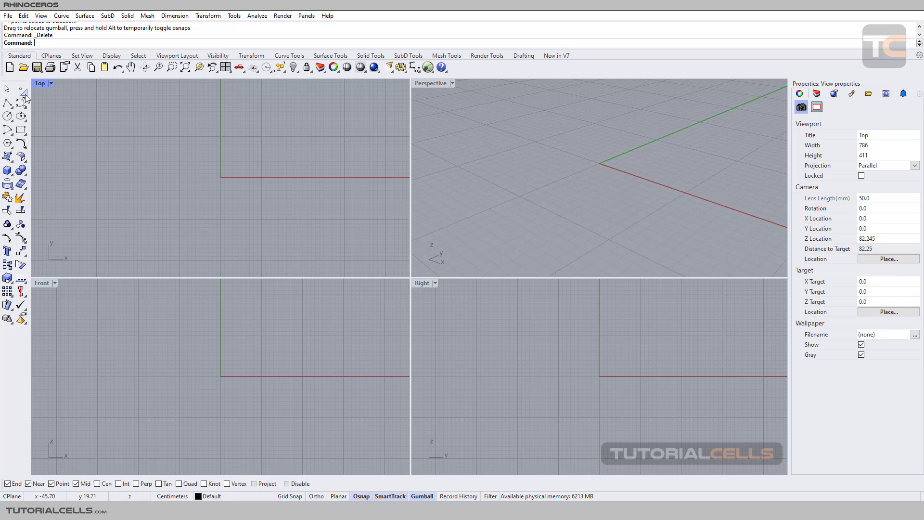
pyautogui.click(25, 96)
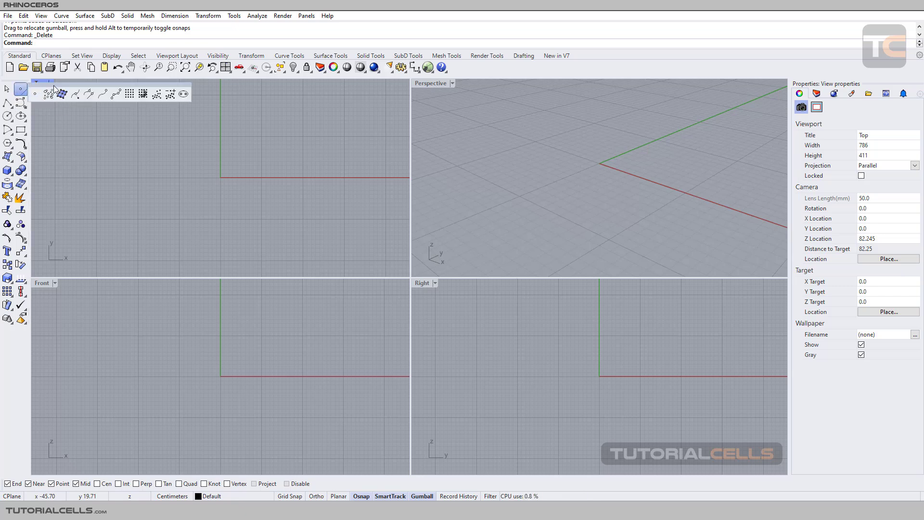
pyautogui.moveTo(54, 89); pyautogui.dragTo(81, 106)
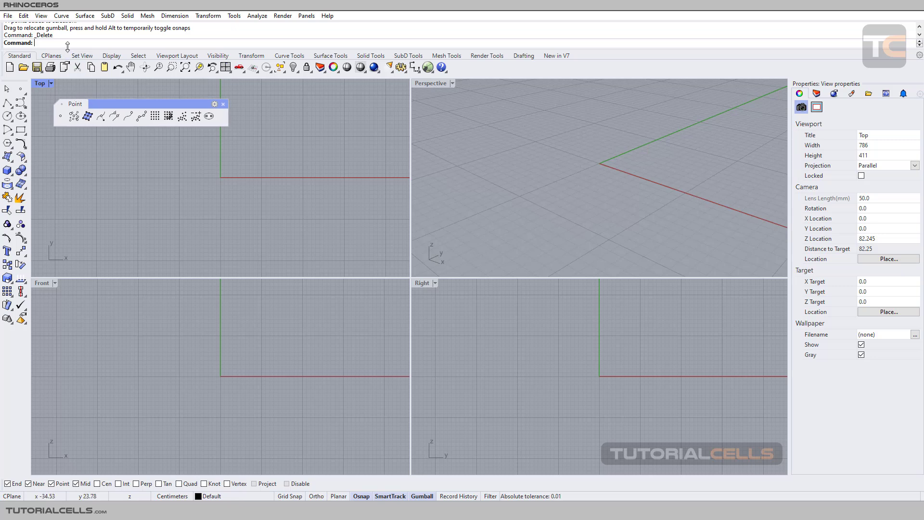
pyautogui.click(58, 18)
pyautogui.moveTo(110, 27)
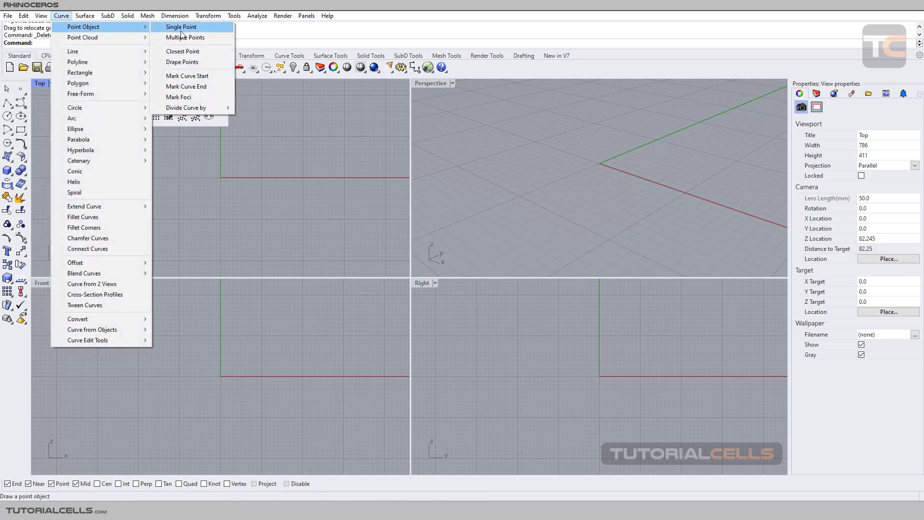
pyautogui.click(145, 103)
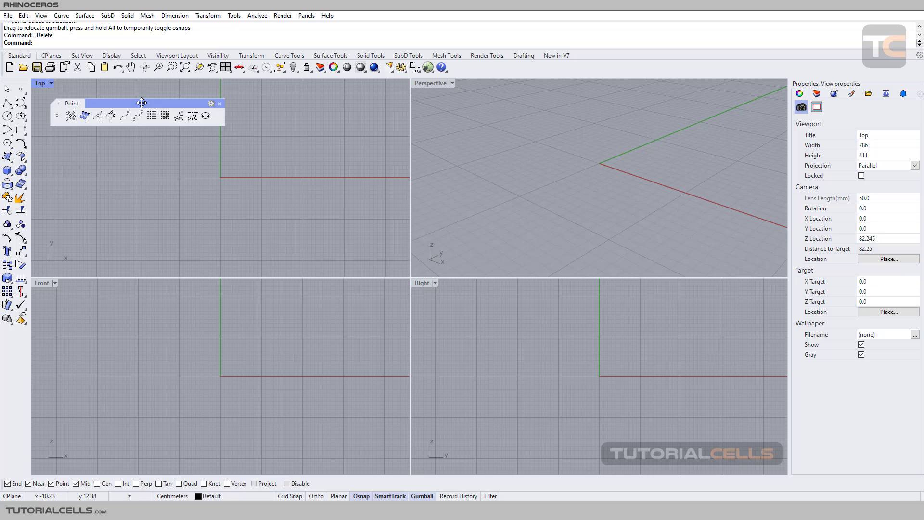
pyautogui.moveTo(151, 102); pyautogui.dragTo(155, 103)
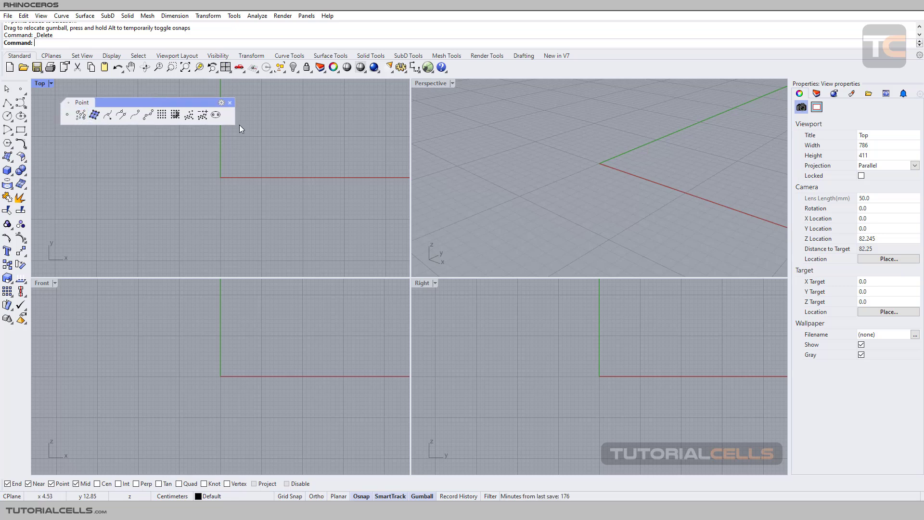
pyautogui.moveTo(167, 102); pyautogui.dragTo(173, 102)
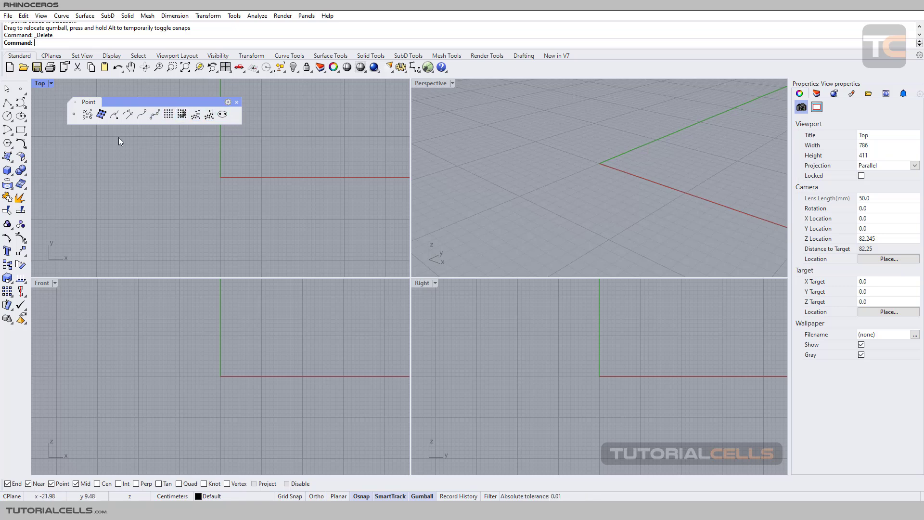
# Step: Place a single point on the Perspective grid and nudge it slightly along x
pyautogui.click(74, 116)
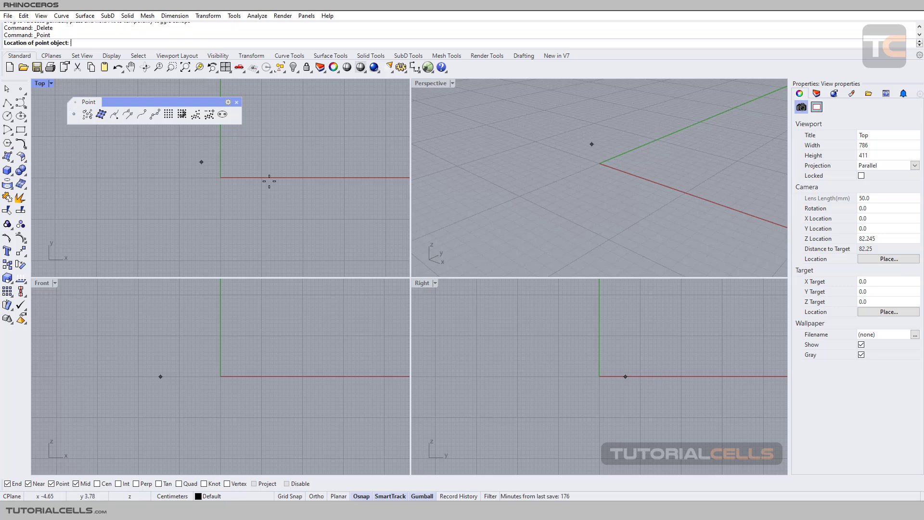
pyautogui.click(519, 174)
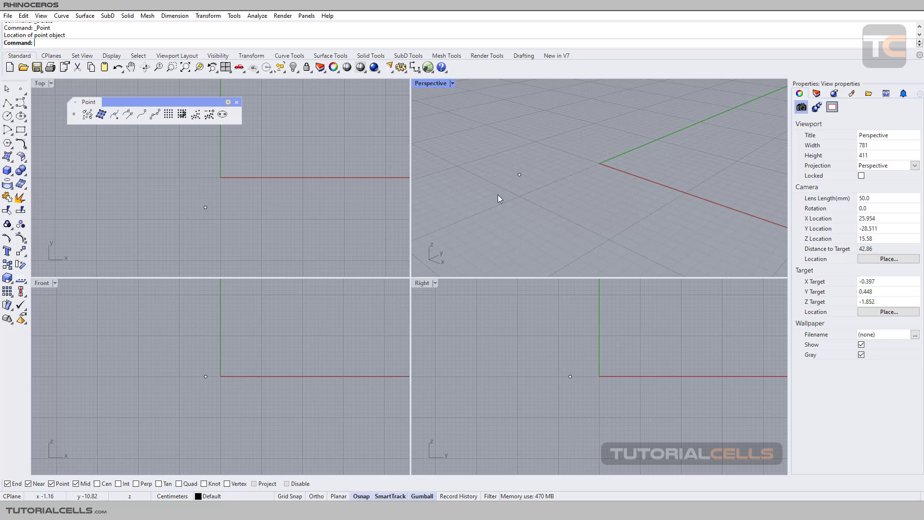
pyautogui.click(520, 176)
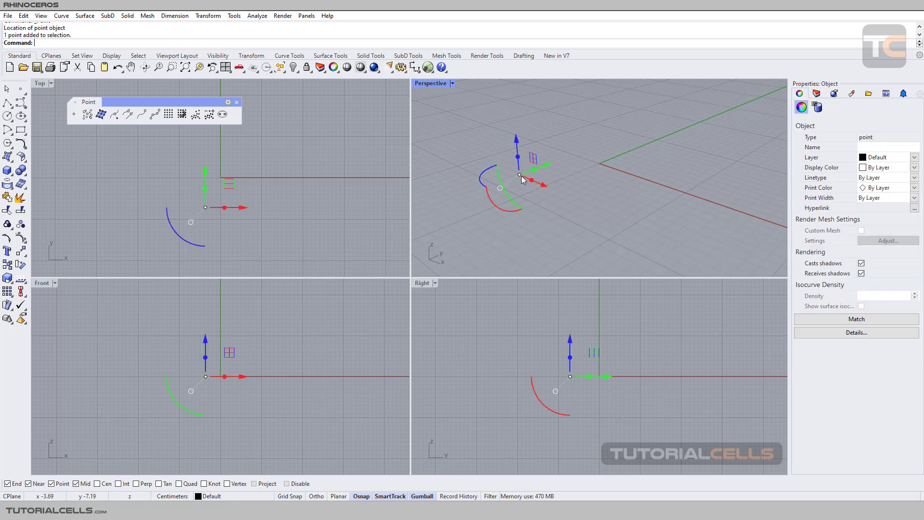
pyautogui.moveTo(540, 183); pyautogui.dragTo(534, 190)
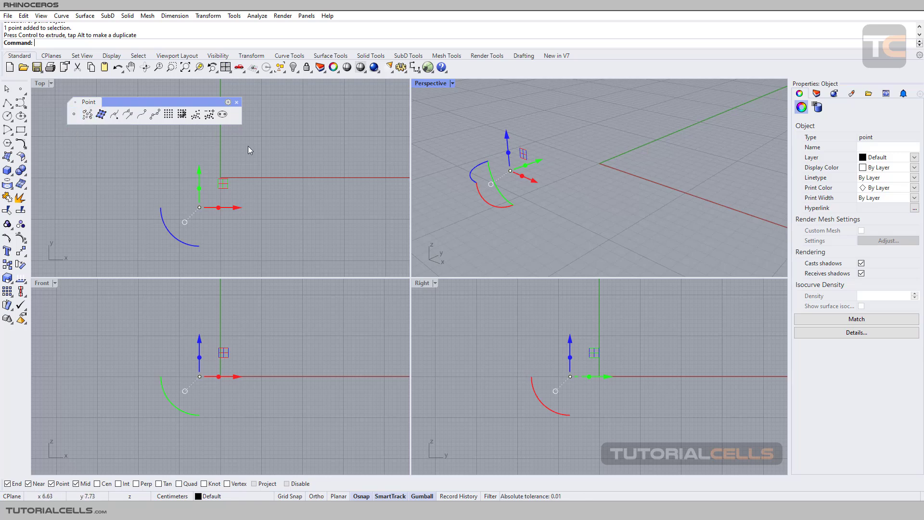
# Step: Add a second single point beside the first, then deselect it
pyautogui.click(74, 114)
pyautogui.click(486, 155)
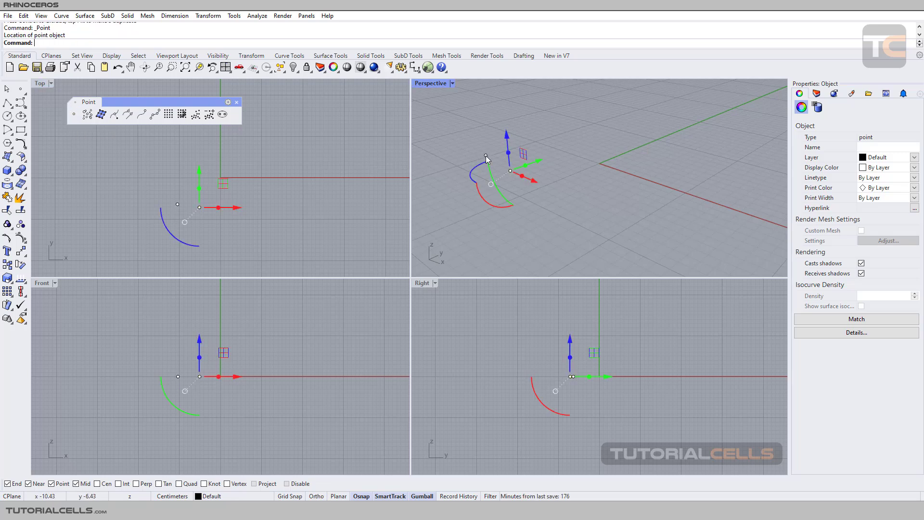
pyautogui.click(446, 164)
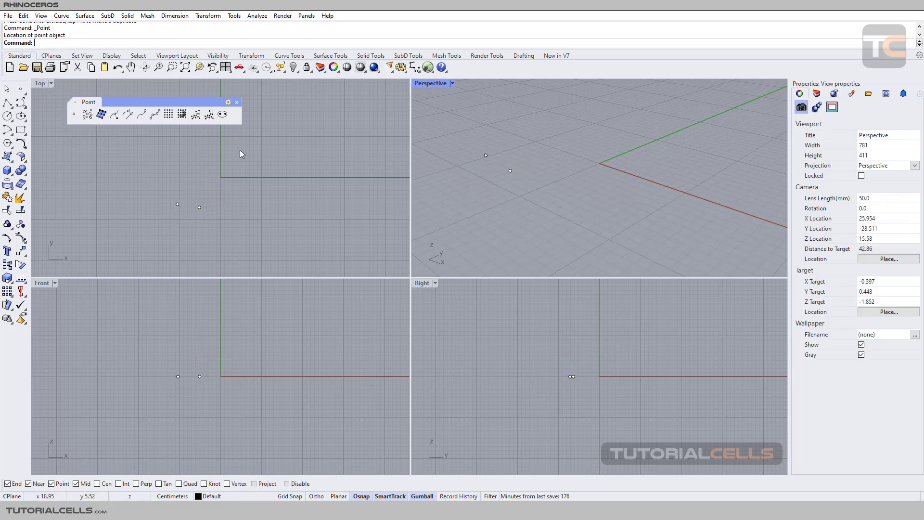
# Step: With Multiple points, place six points in Perspective and three in the Right viewport
pyautogui.click(87, 114)
pyautogui.click(534, 178)
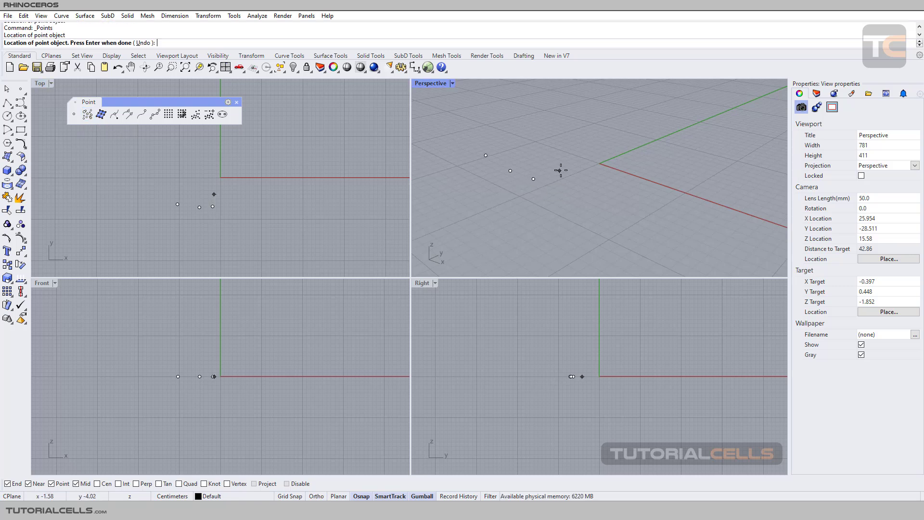
pyautogui.click(566, 165)
pyautogui.click(623, 154)
pyautogui.click(683, 160)
pyautogui.click(658, 219)
pyautogui.click(568, 227)
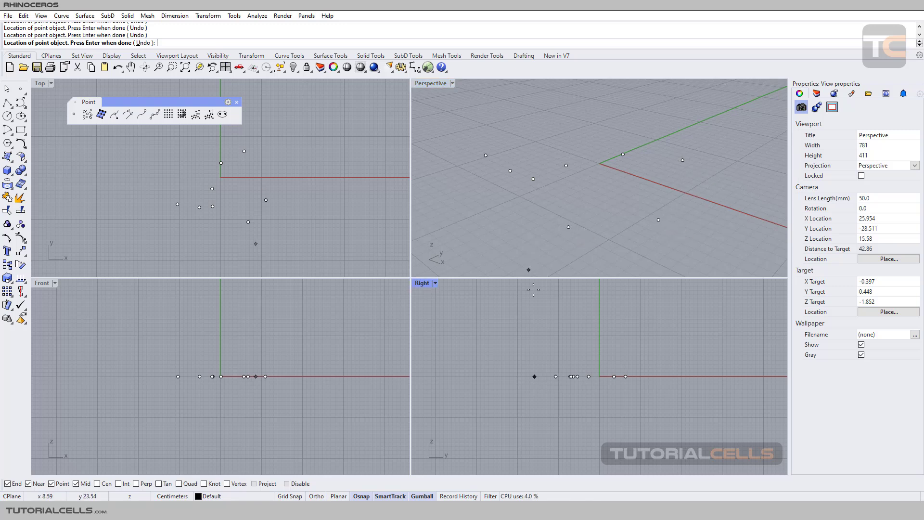
pyautogui.click(551, 321)
pyautogui.click(604, 344)
pyautogui.click(635, 326)
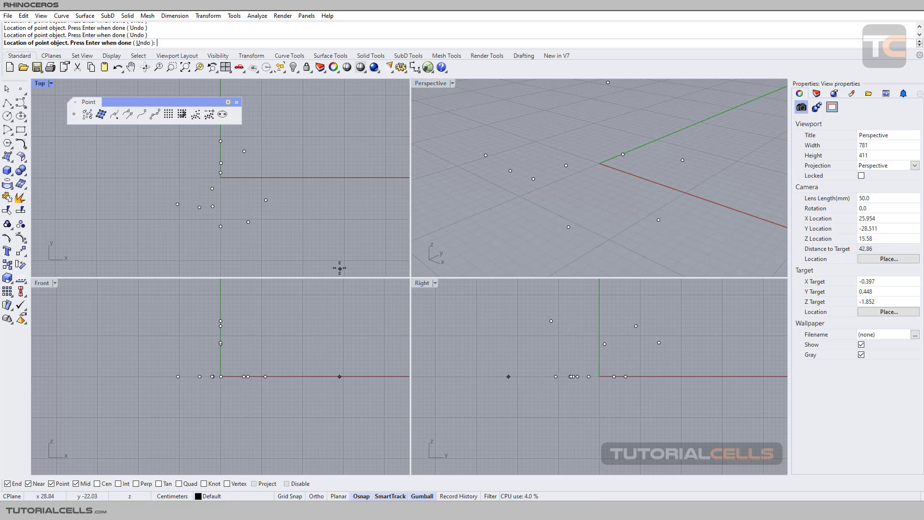
# Step: Add two points each in Top and Front, plus two SmartTrack-aligned points in Perspective
pyautogui.click(325, 231)
pyautogui.click(266, 176)
pyautogui.click(250, 340)
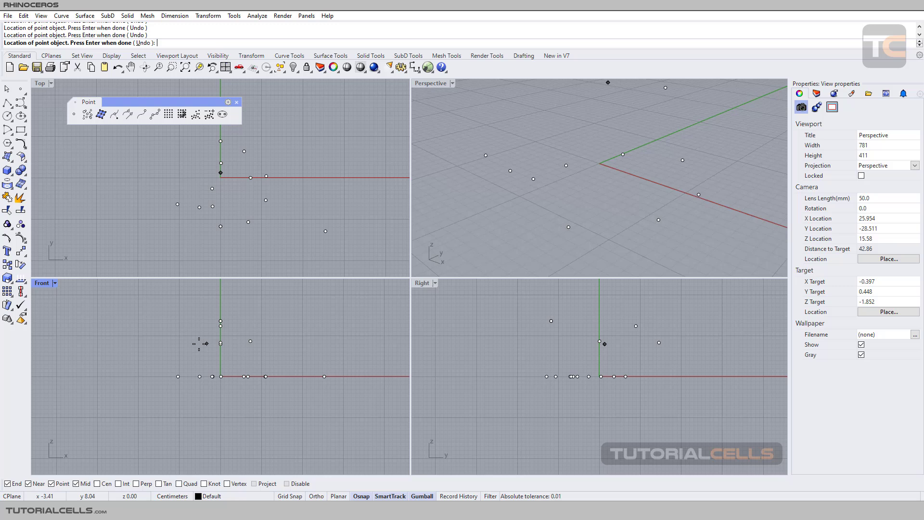
pyautogui.click(193, 342)
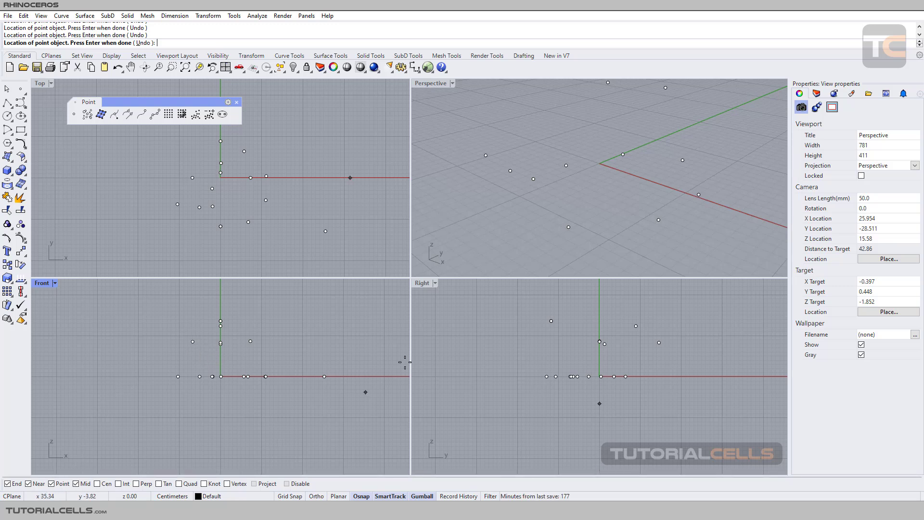
pyautogui.click(553, 198)
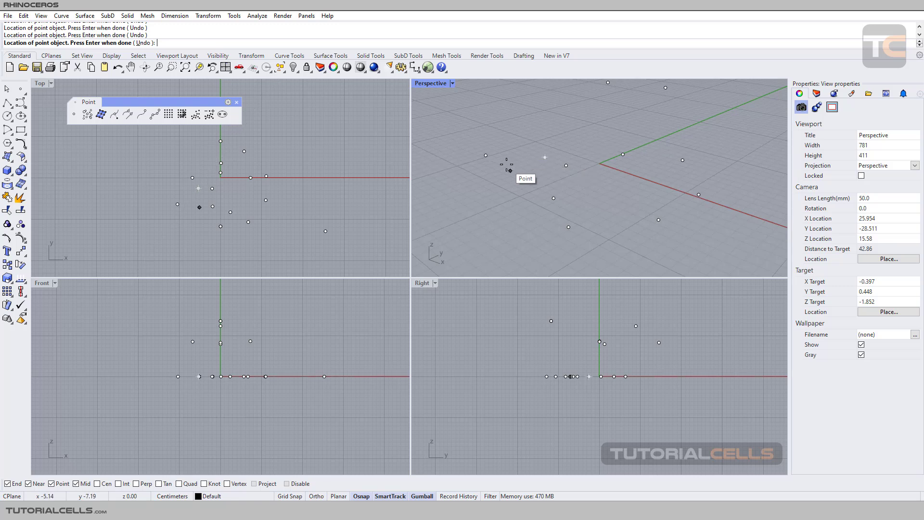
pyautogui.moveTo(545, 157)
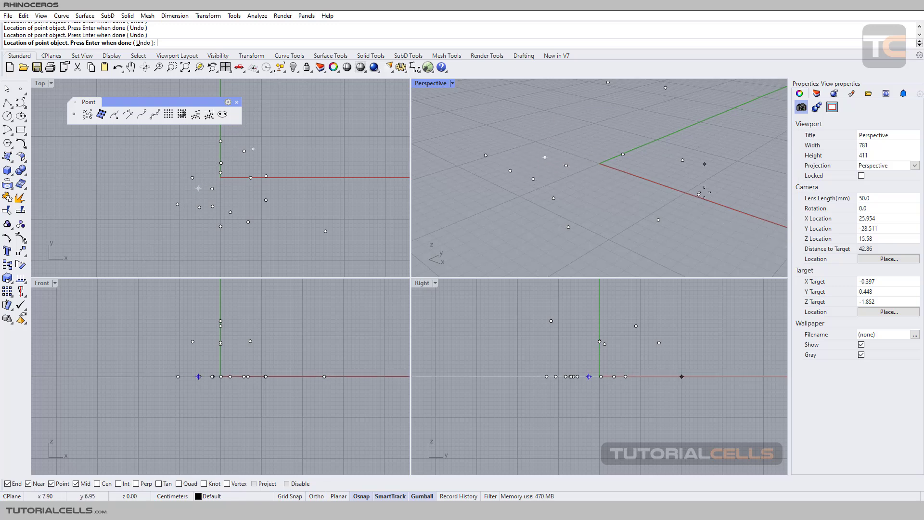
pyautogui.click(585, 146)
pyautogui.moveTo(585, 145)
pyautogui.mouseDown(button='right')
pyautogui.moveTo(587, 119)
pyautogui.moveTo(569, 153)
pyautogui.mouseUp(button='right')
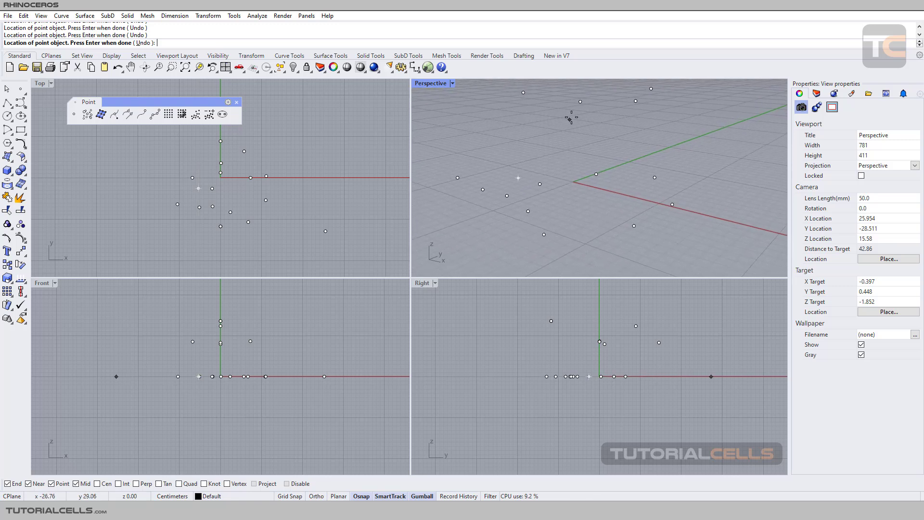
pyautogui.moveTo(580, 101)
pyautogui.moveTo(595, 174)
# Step: Orbit Perspective slightly and drop one more point near the bottom of the Right viewport
pyautogui.moveTo(647, 231); pyautogui.dragTo(619, 228, button='right')
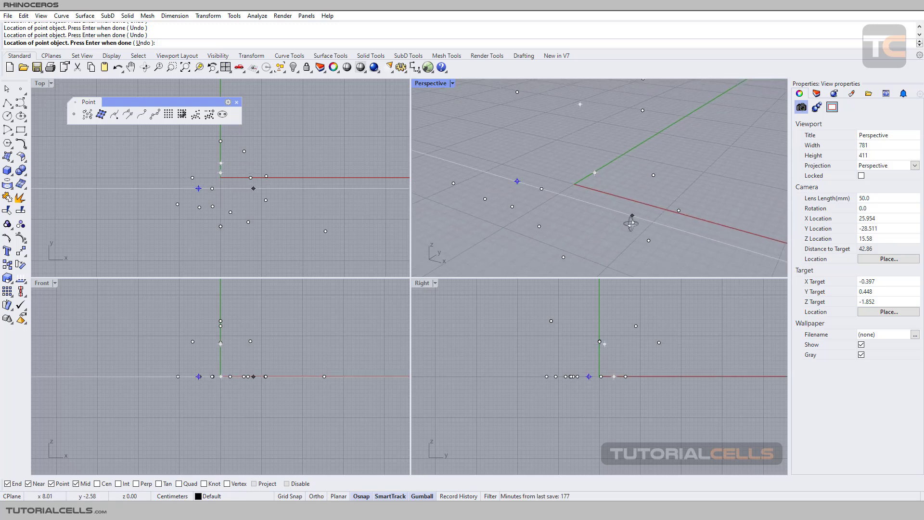
pyautogui.click(7, 103)
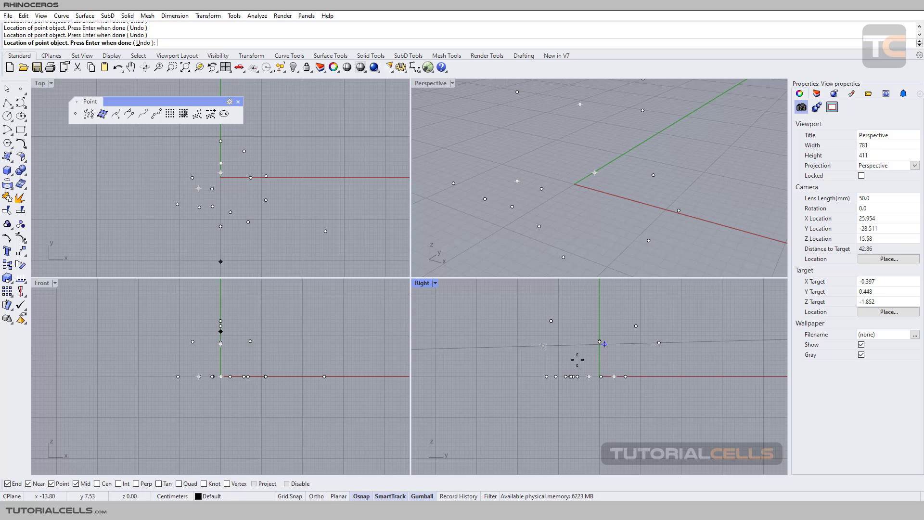
pyautogui.click(739, 437)
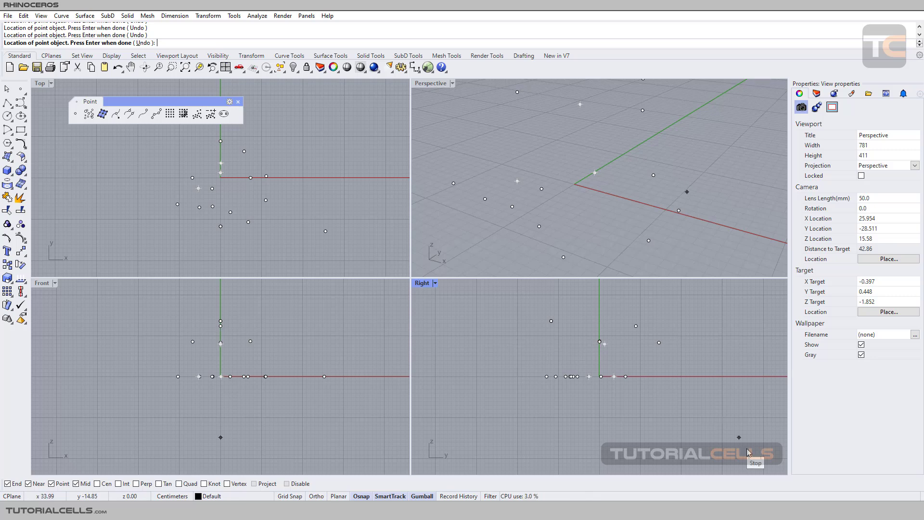